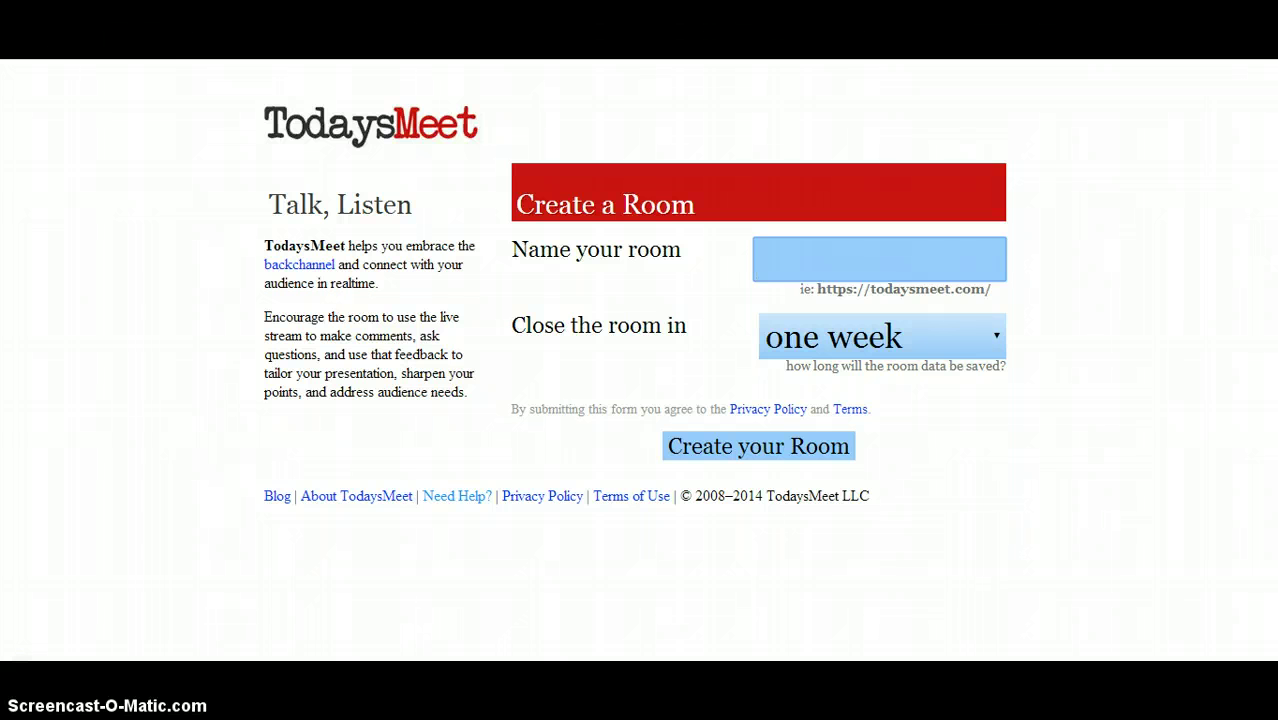
type("science")
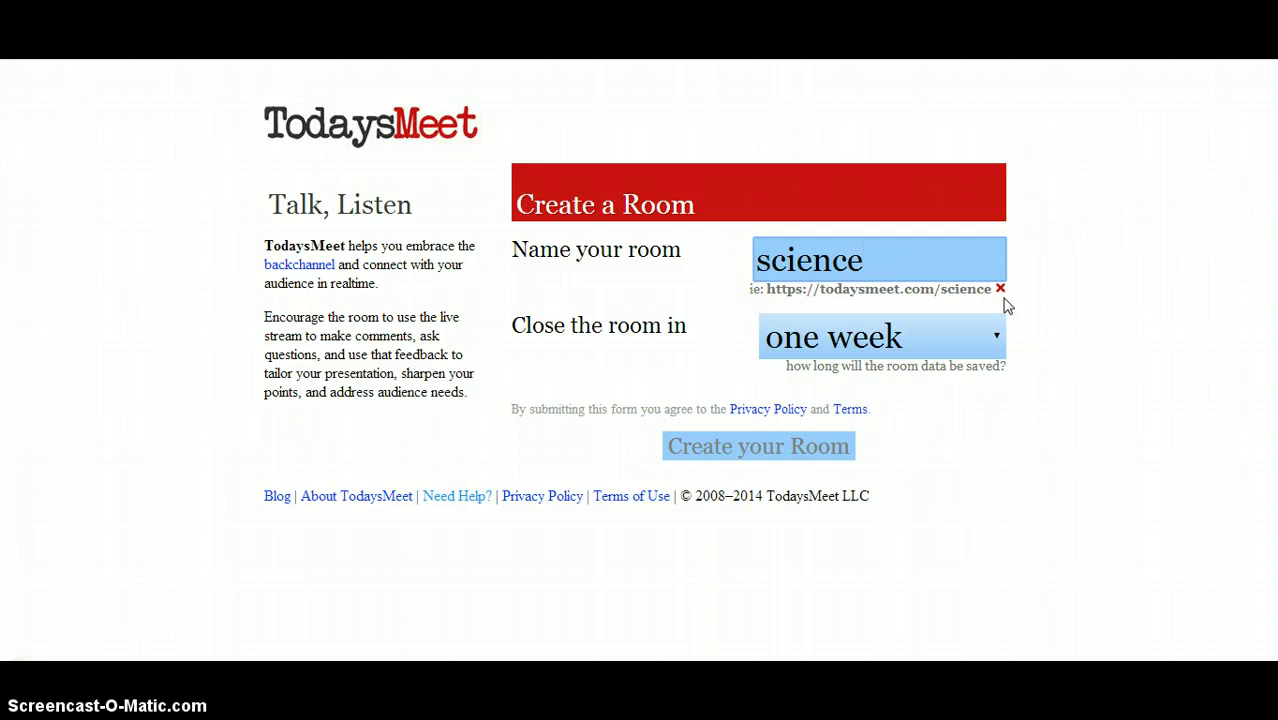
key("BackSpace")
key("BackSpace")
key("BackSpace")
key("BackSpace")
key("BackSpace")
key("BackSpace")
key("BackSpace")
Enter Feb11Science as the name of the new room.
type("Feb")
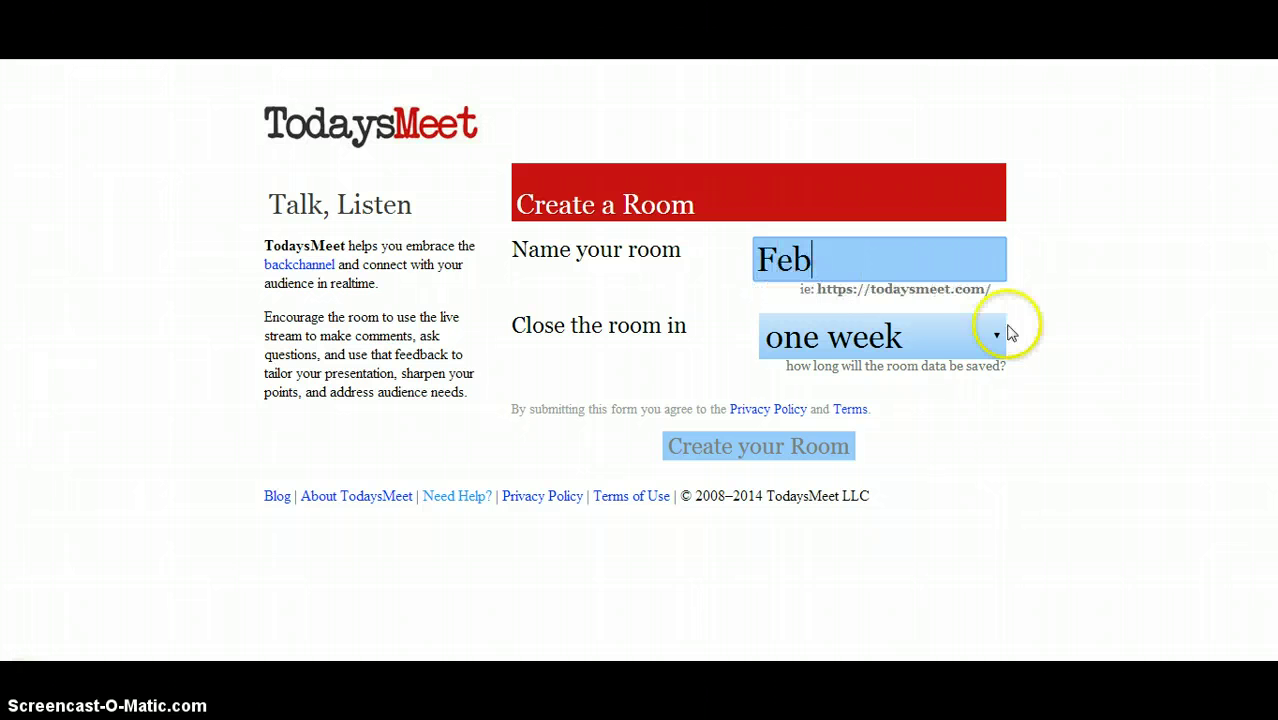
type("11")
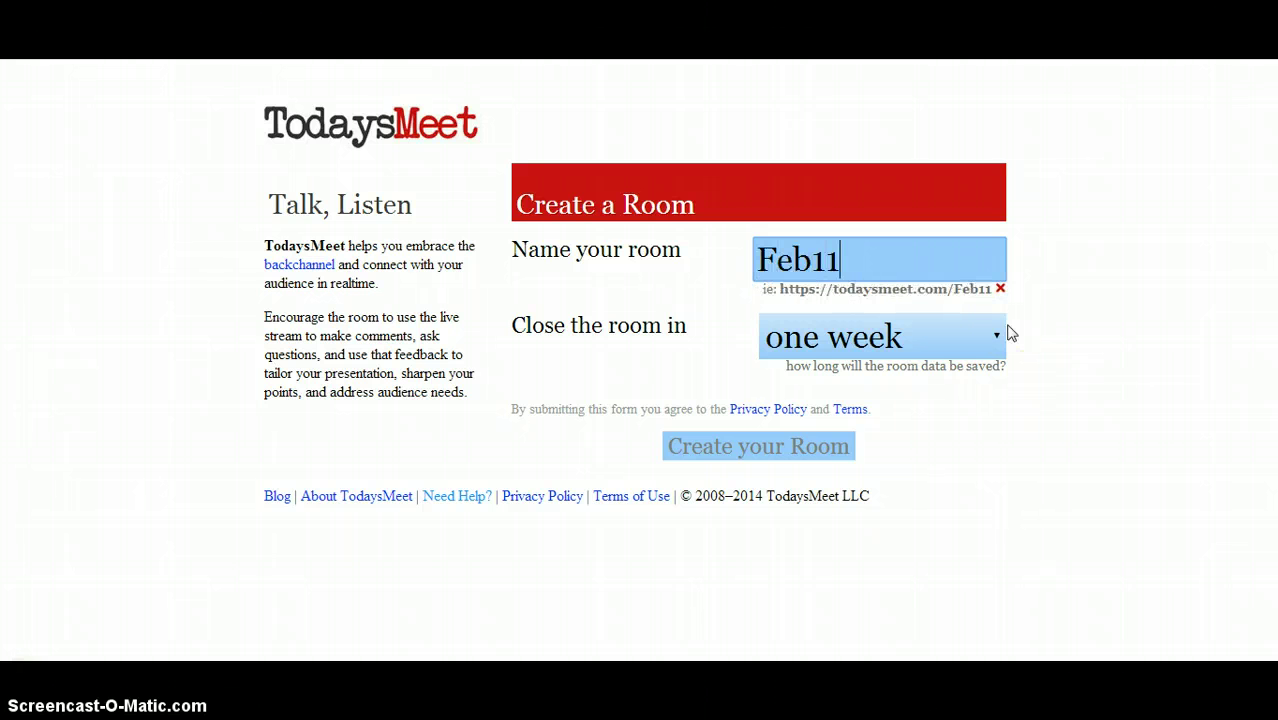
type("Science")
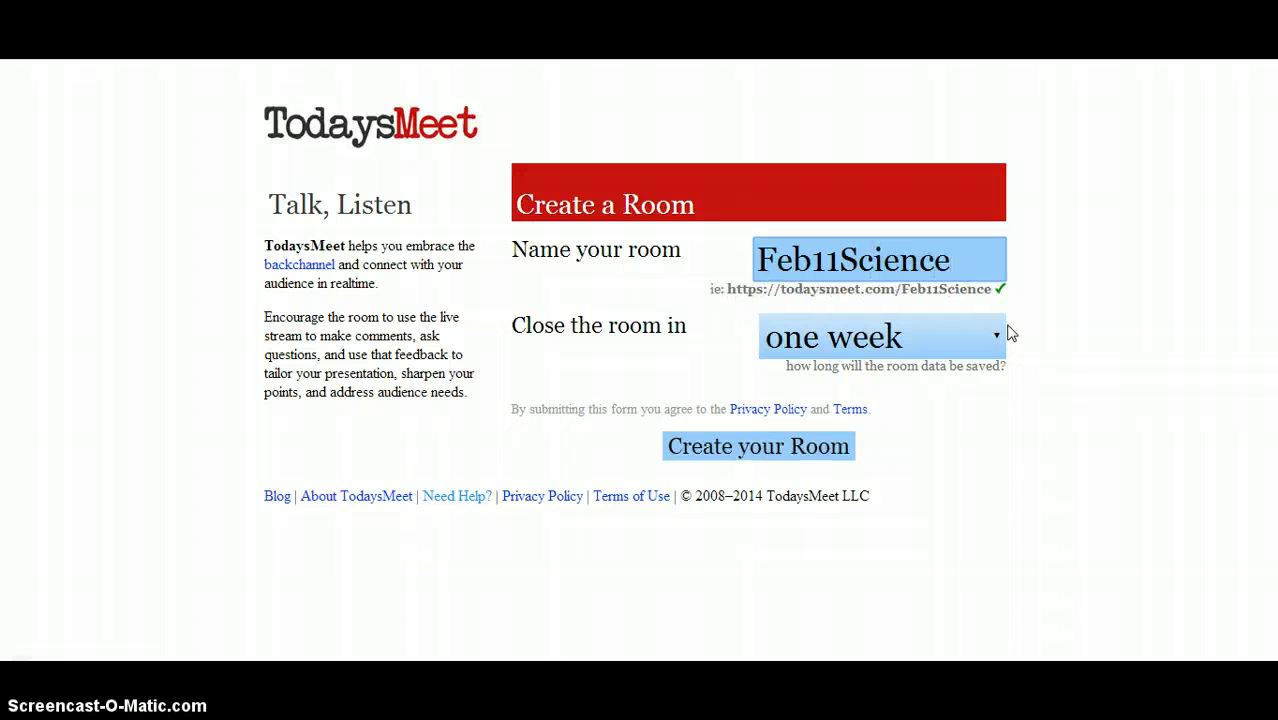
left_click(1008, 299)
Set the room to close in 8 hours and create it.
left_click(998, 337)
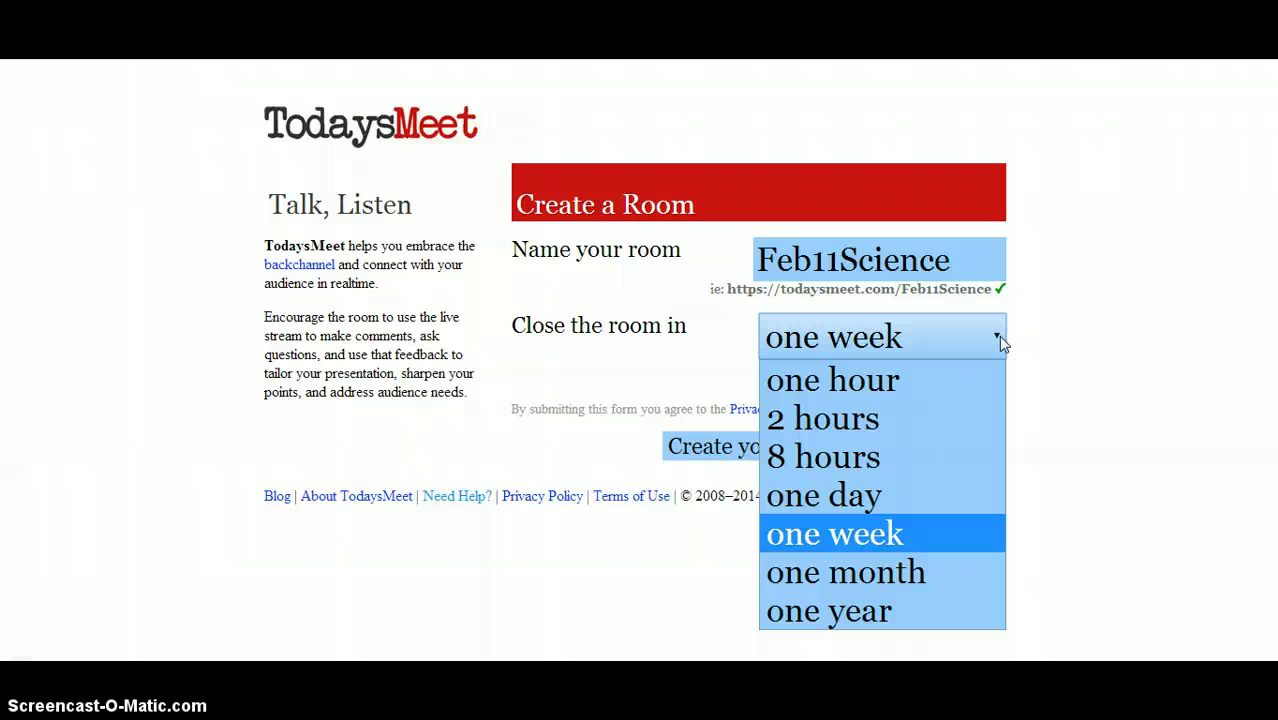
left_click(873, 457)
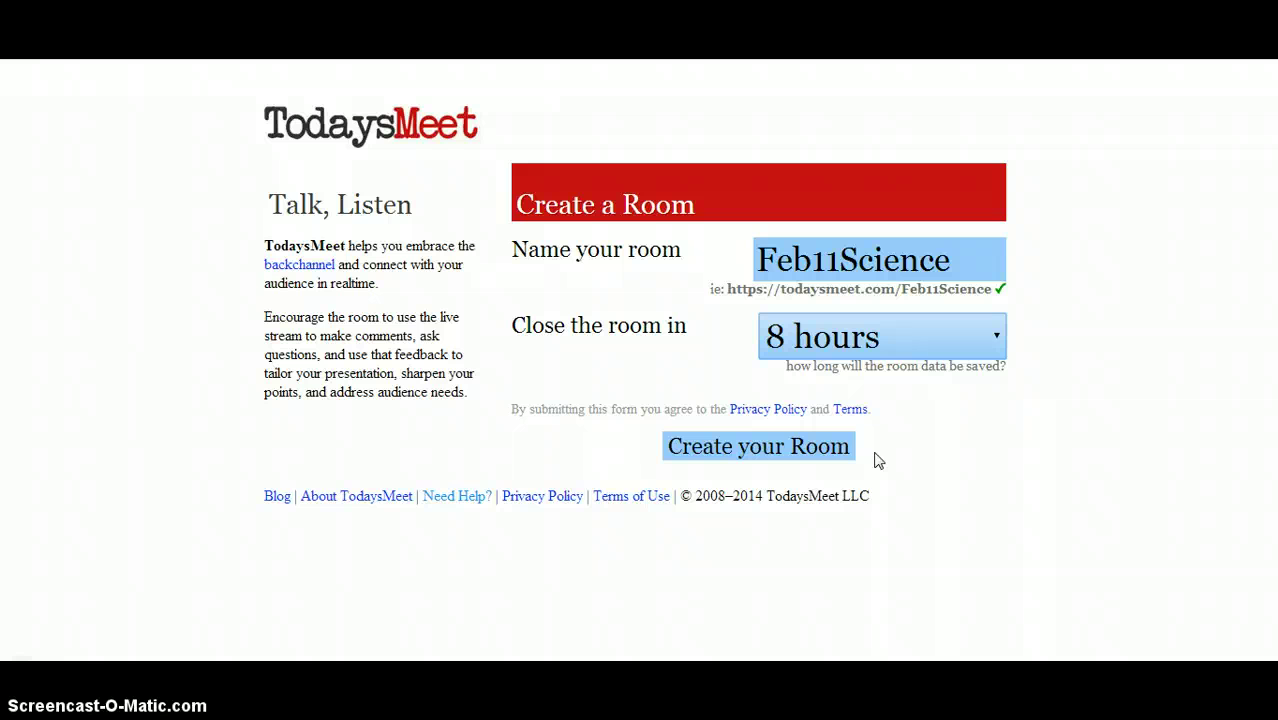
left_click(852, 446)
left_click(815, 450)
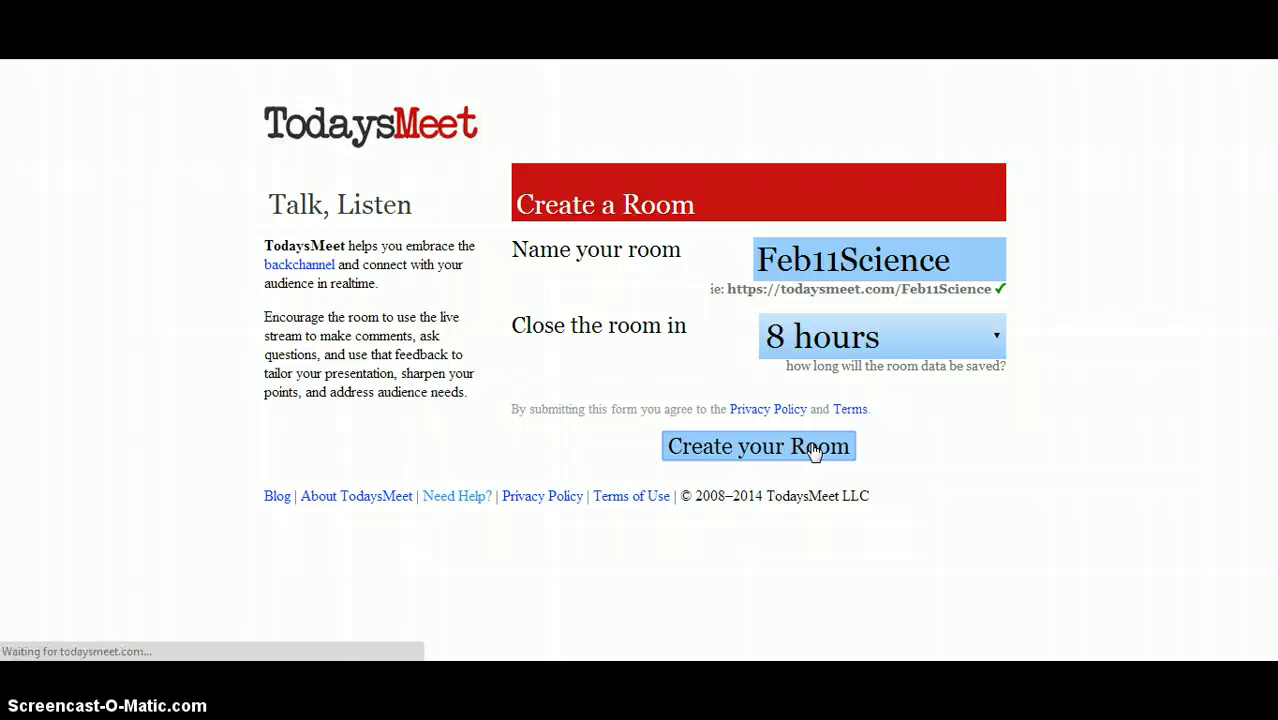
left_click(285, 562)
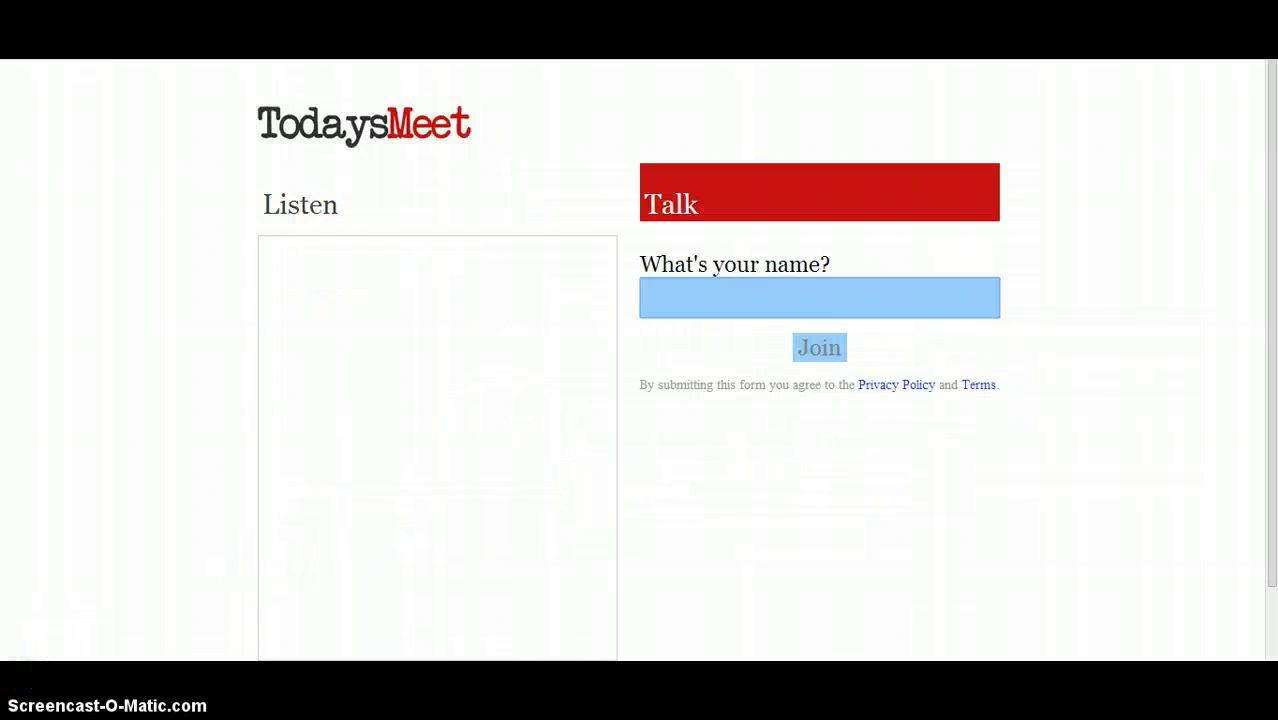
Enter the teacher's display name and join the room's conversation.
left_click(802, 298)
left_click(802, 298)
type("Mrs. Teacher")
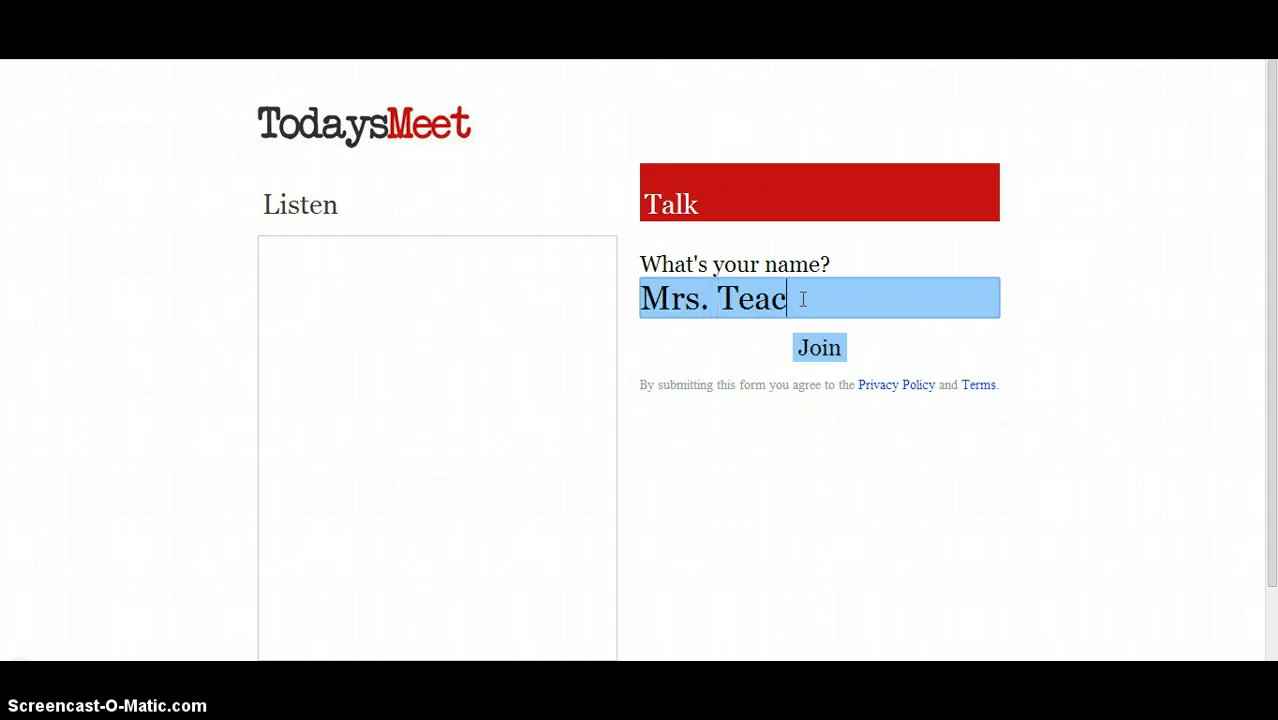
left_click(803, 337)
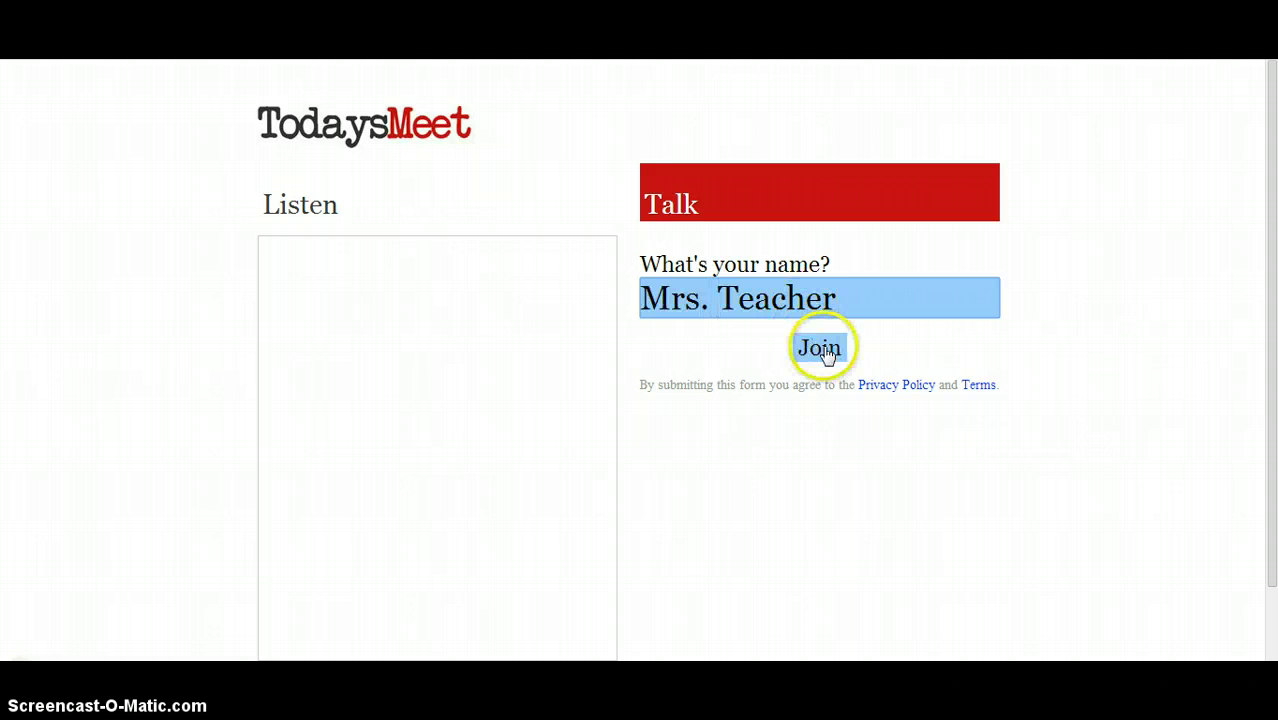
left_click(824, 348)
Post the message "Please enter 1 interesting fact you learned from the discussion or reading.".
left_click(839, 281)
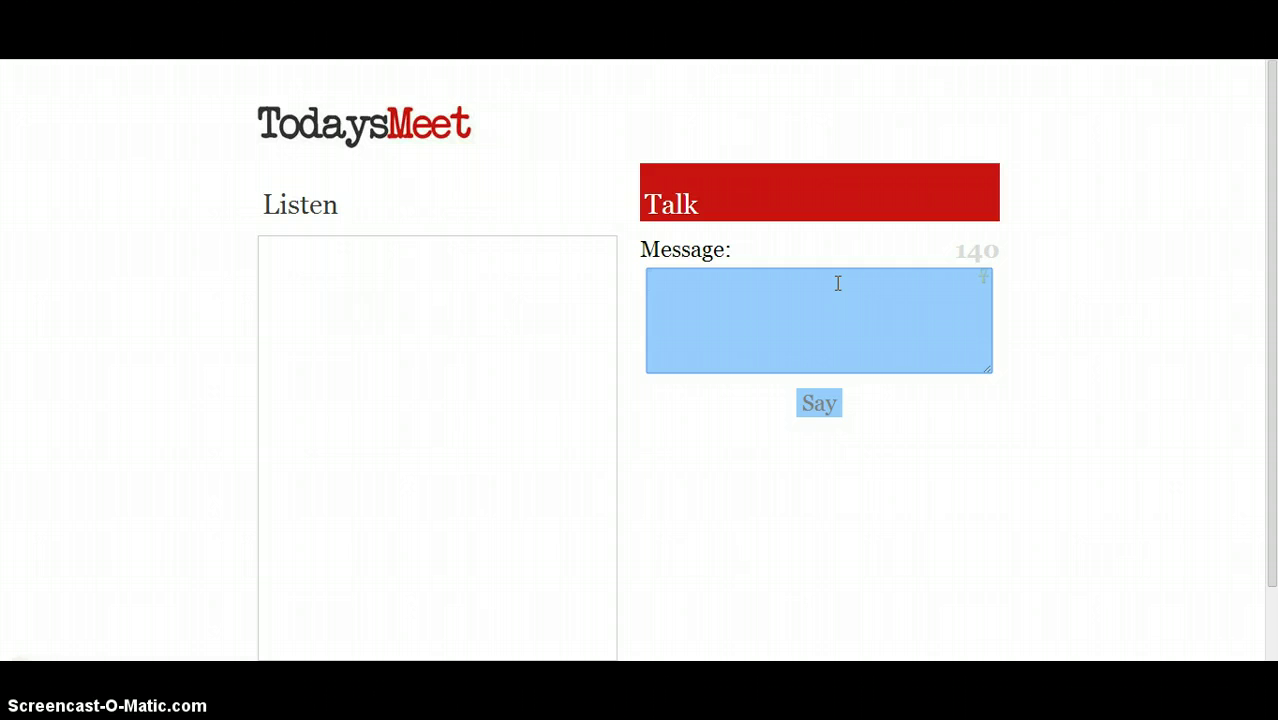
type("Please en")
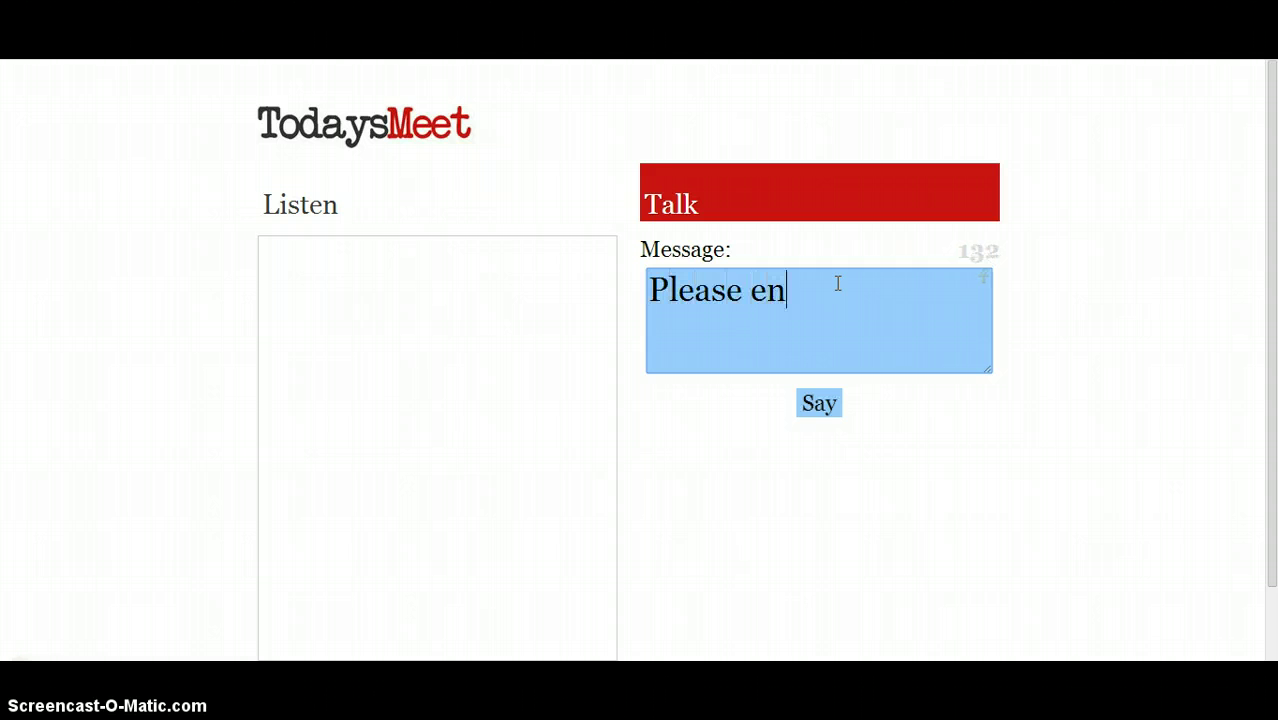
type("ter 1 interes")
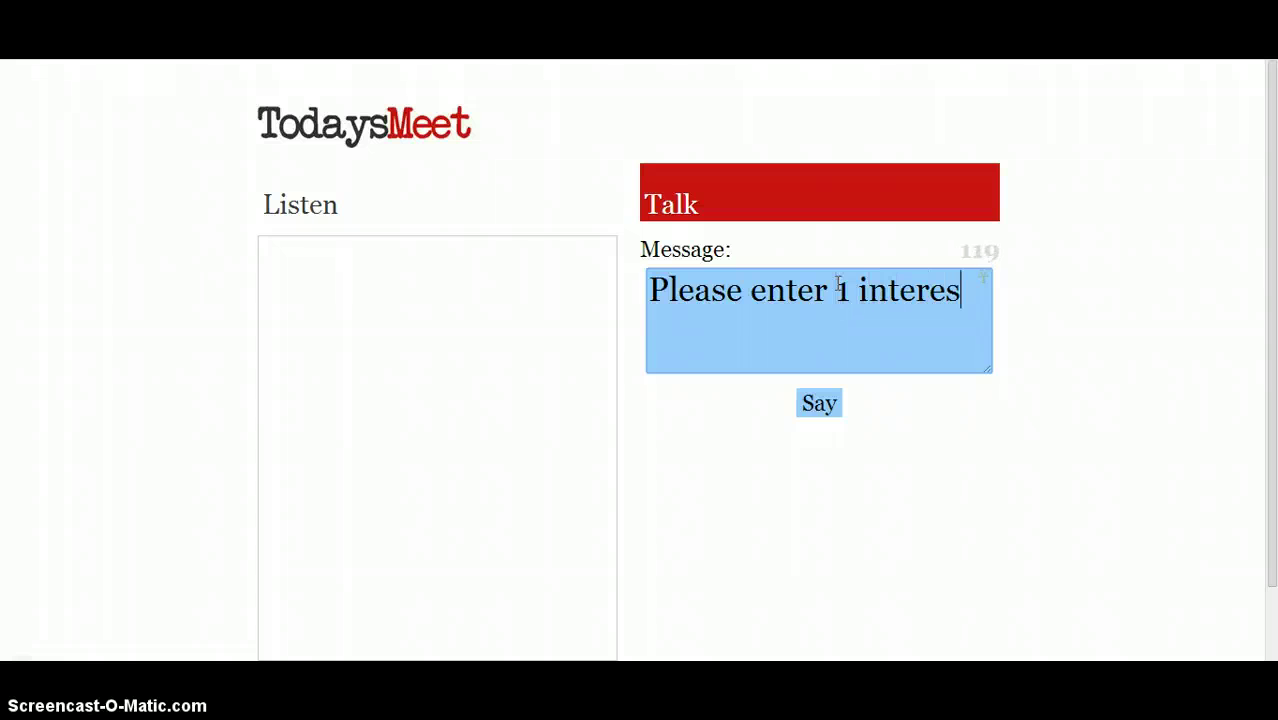
type("ting fact you lea")
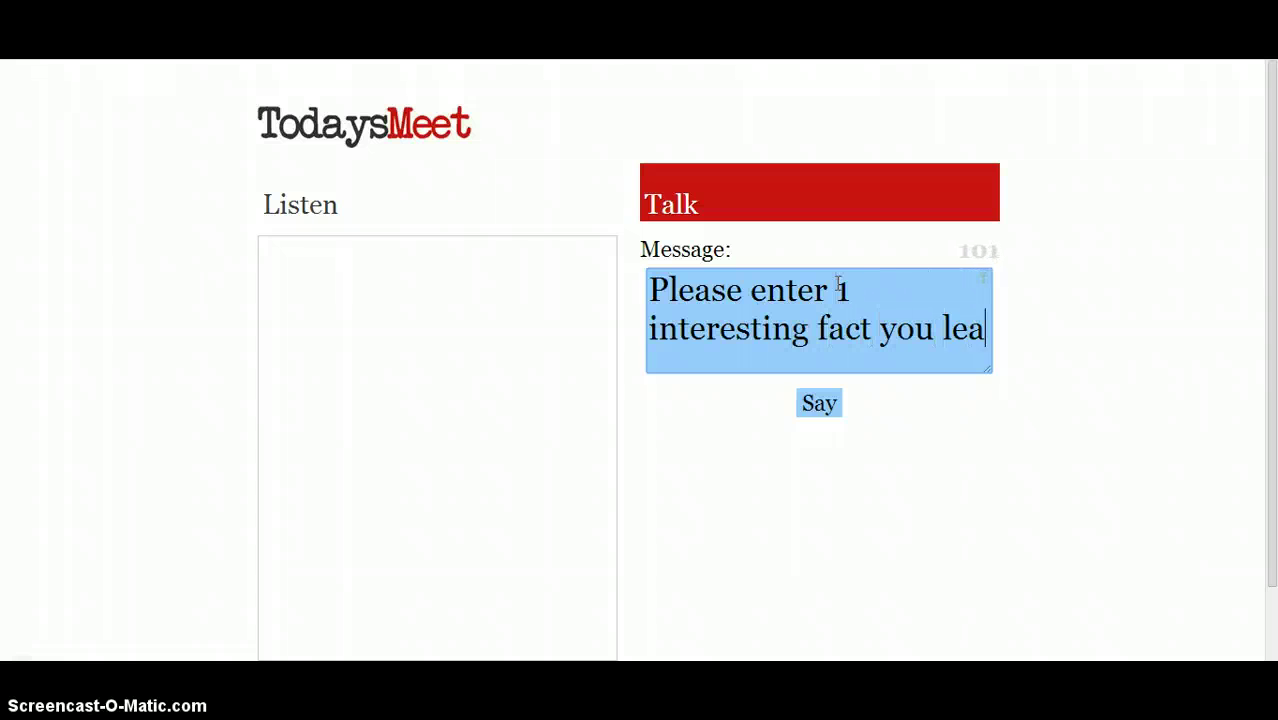
type("rned from the discussion.")
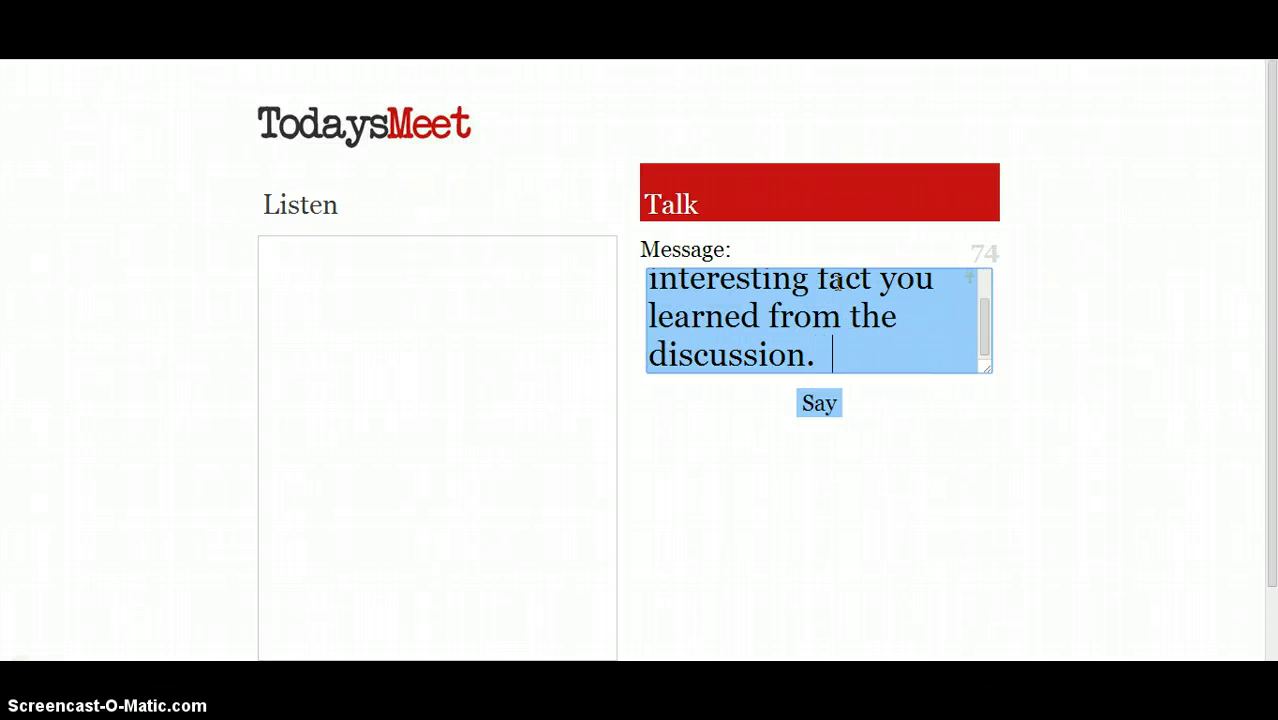
left_click(833, 362)
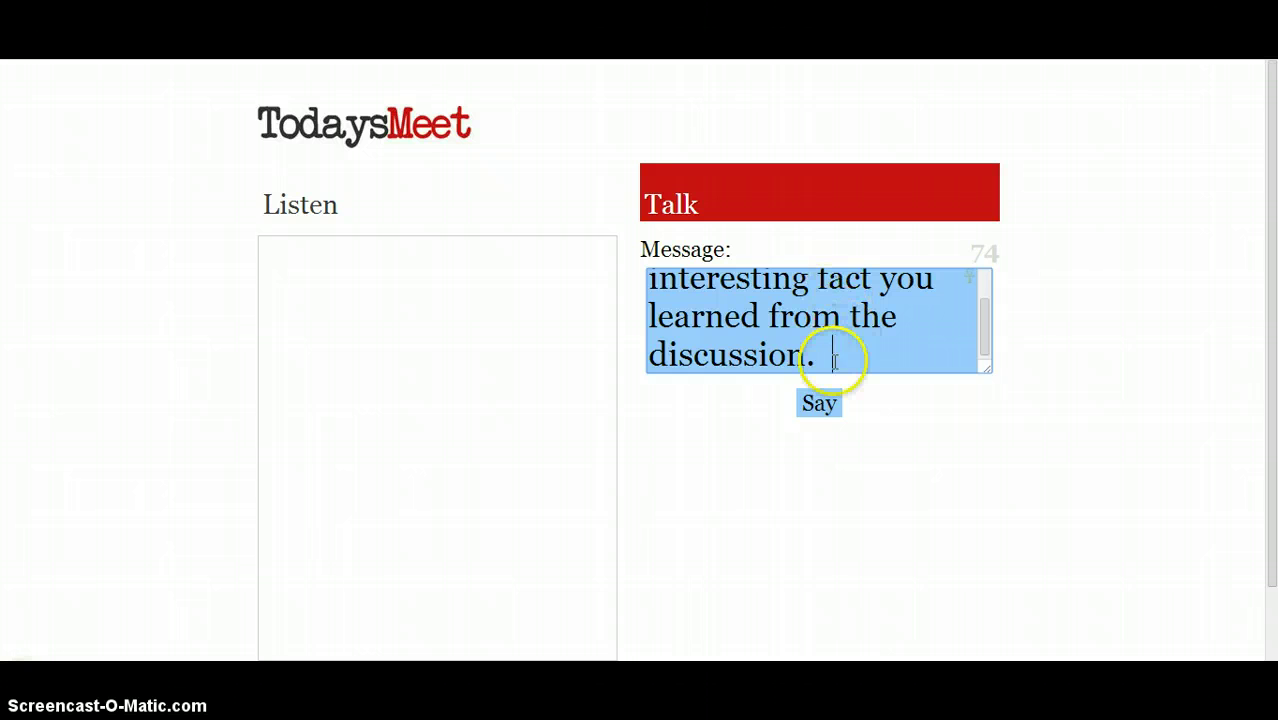
left_click(802, 357)
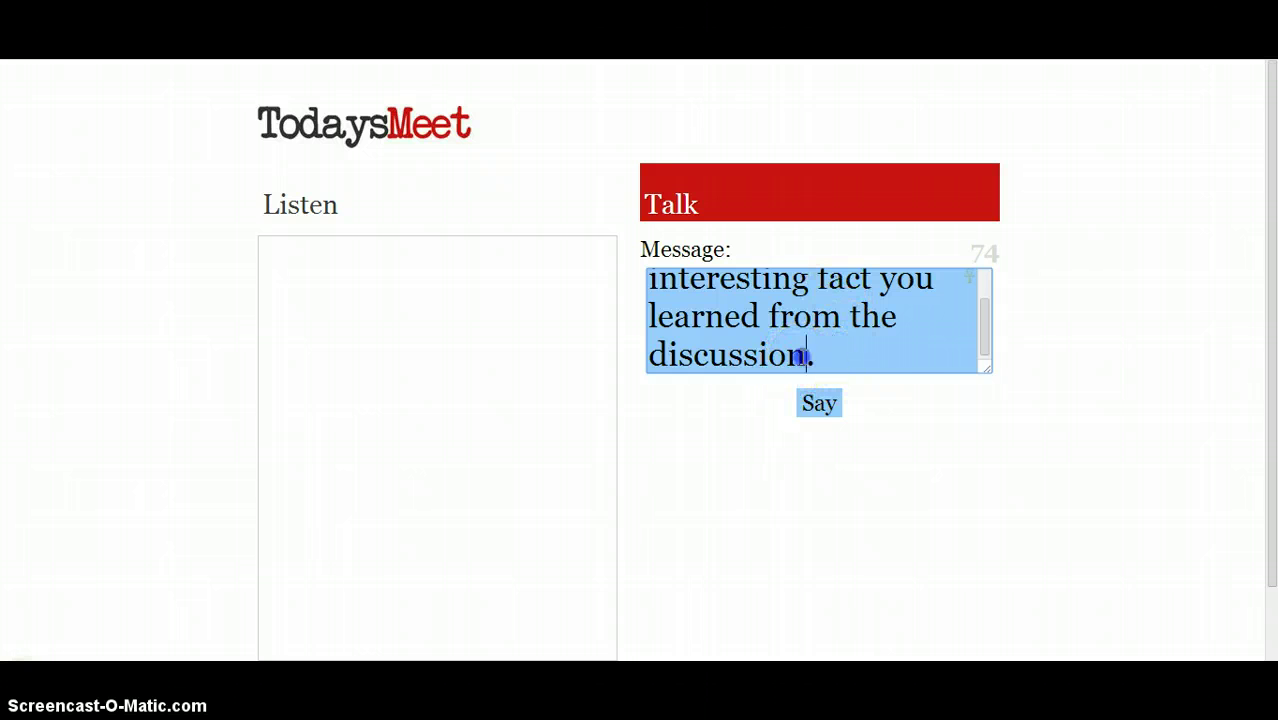
type("or readi")
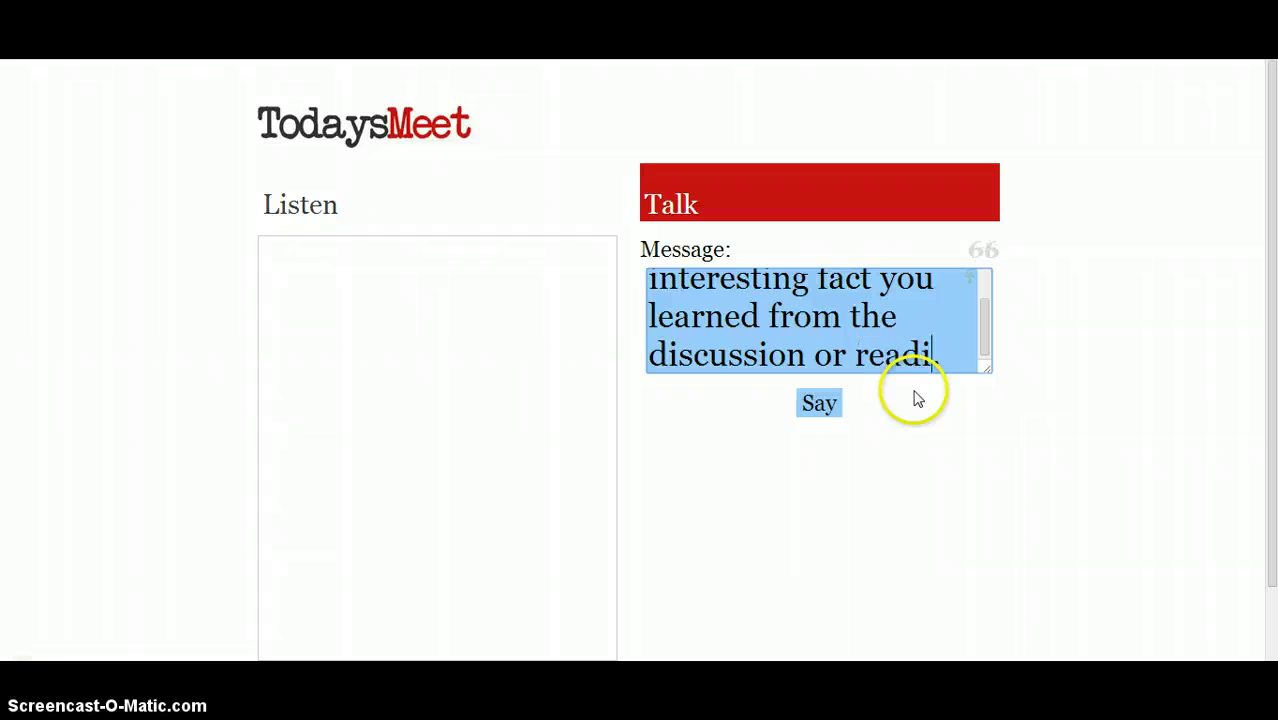
type("ng.")
left_click(820, 403)
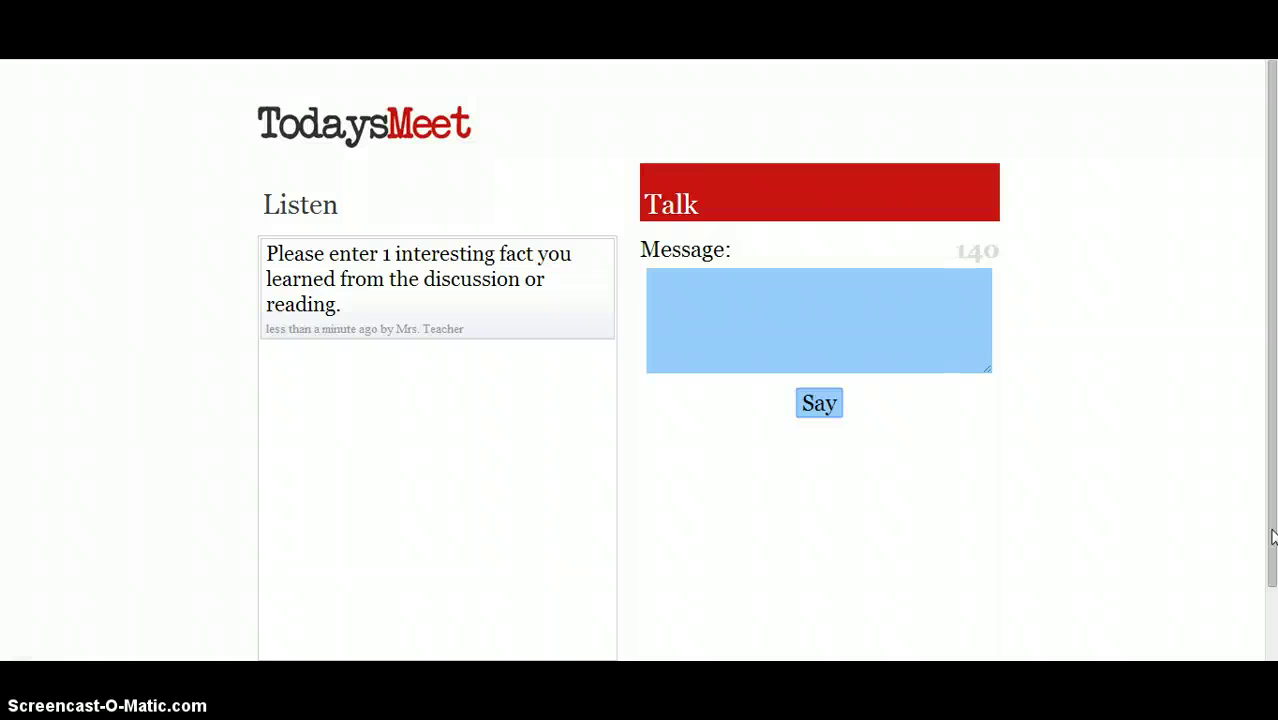
Post a reply reading "Correct", the student's name, and "- the Earth is not flat. What shape is the Earth?".
left_click_drag(1272, 537, 1267, 575)
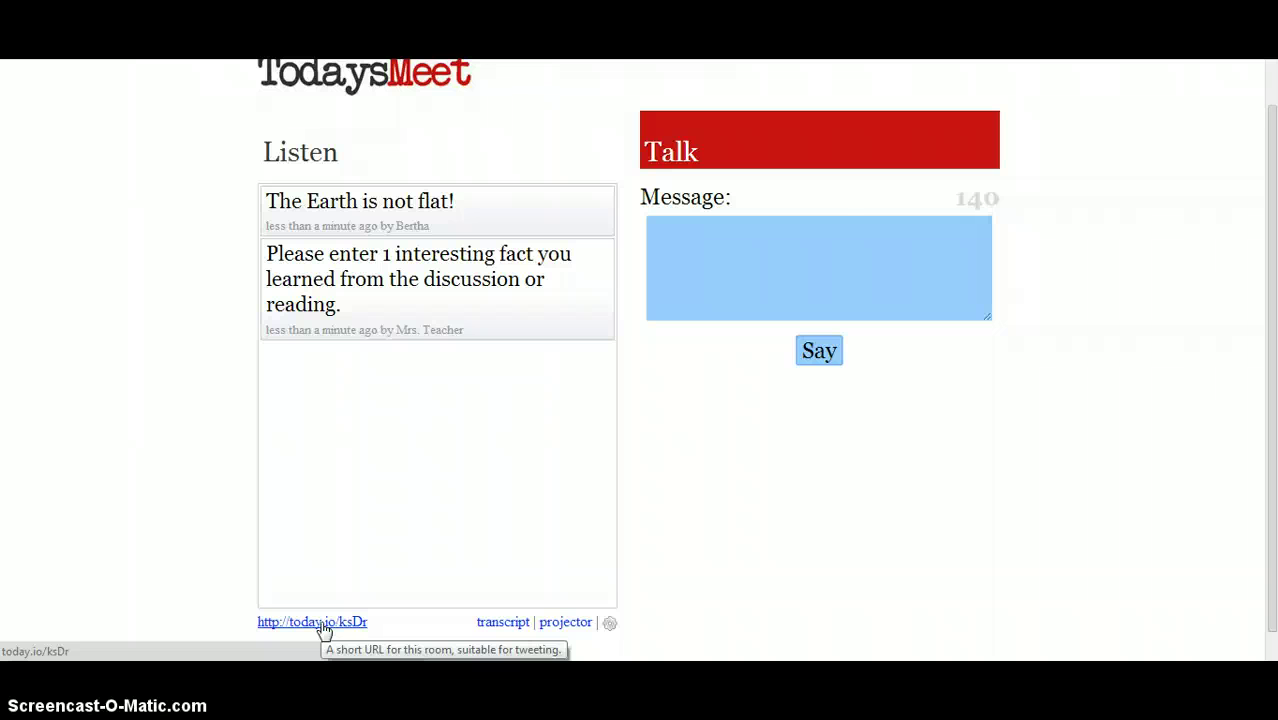
left_click(824, 254)
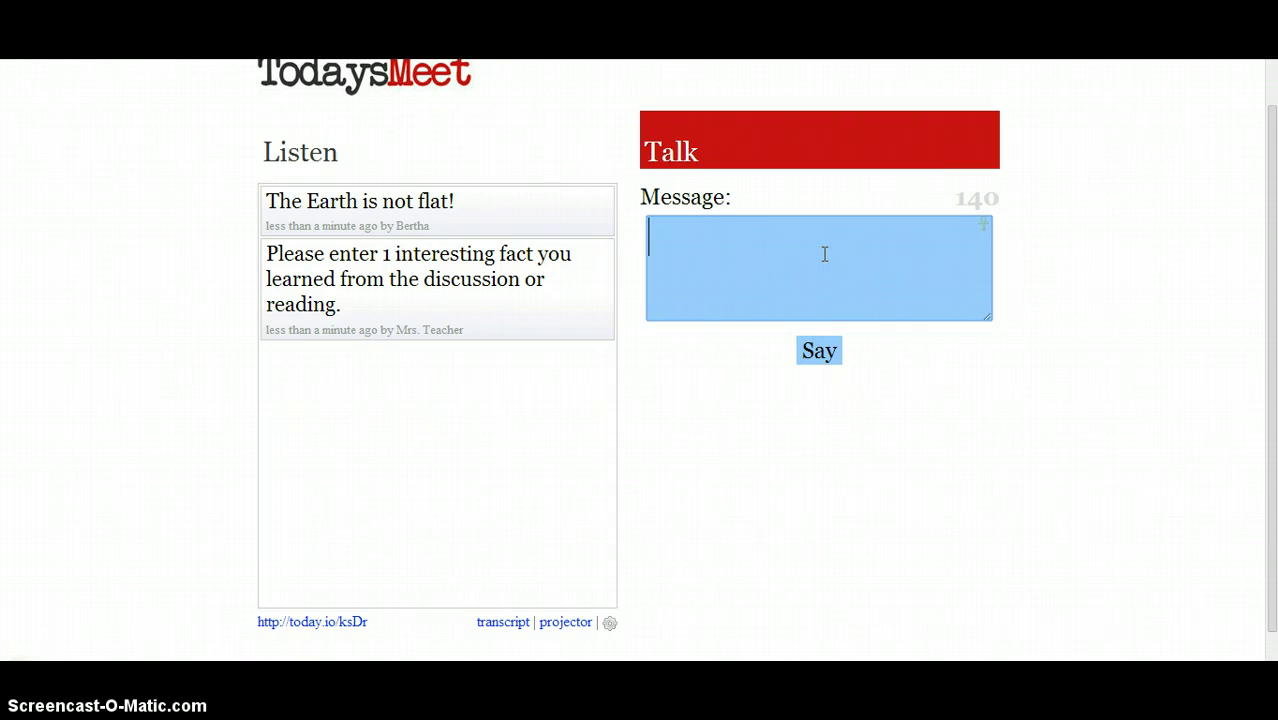
type("Correct")
key("BackSpace")
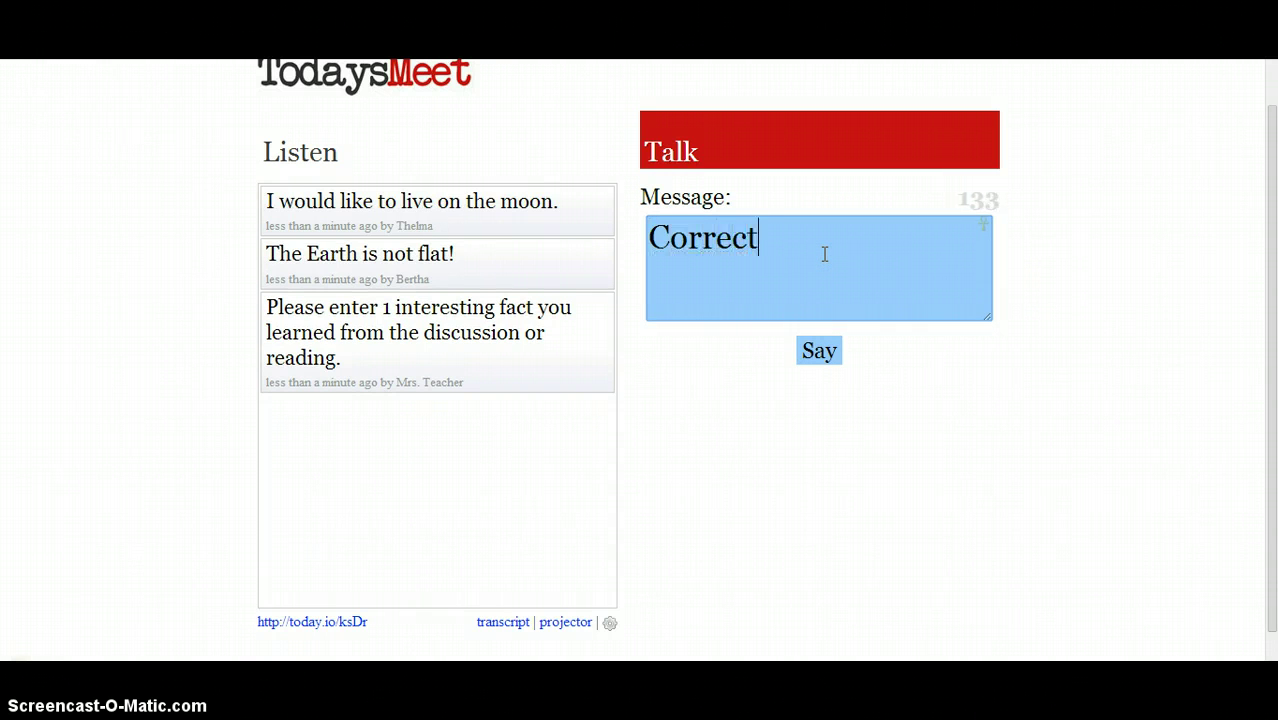
type("Bertha - ")
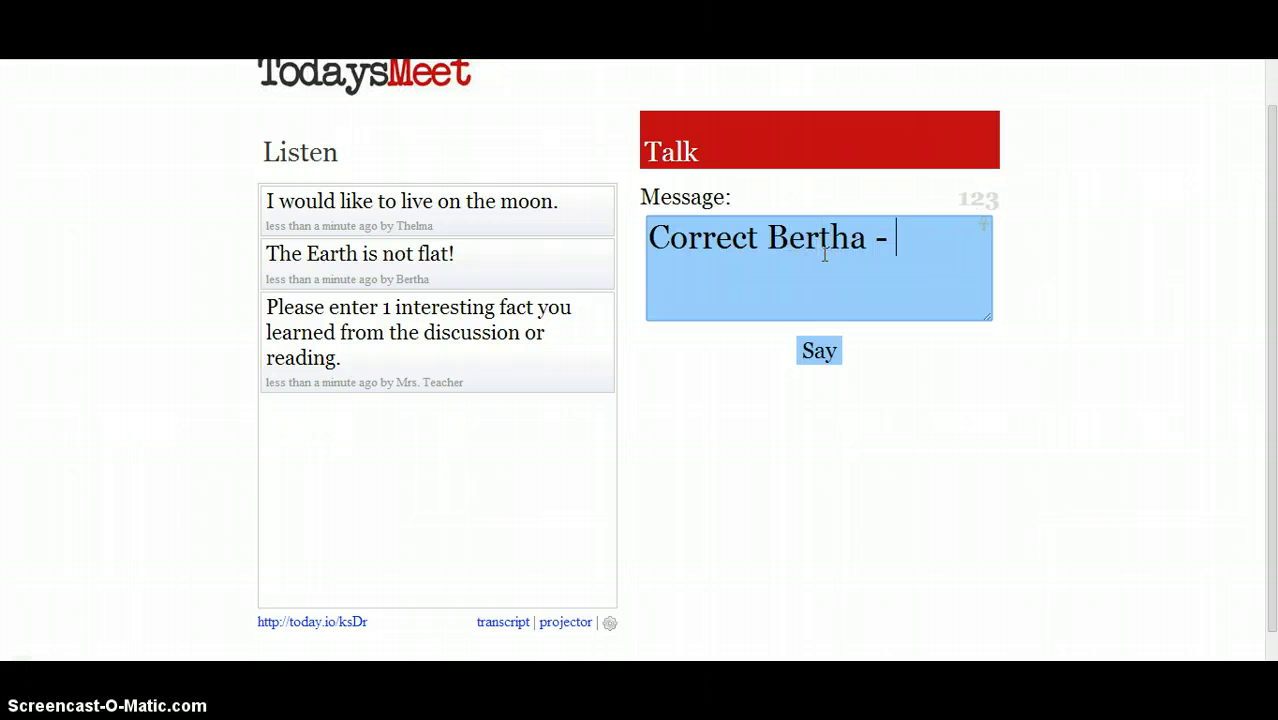
type("the Earth is not ")
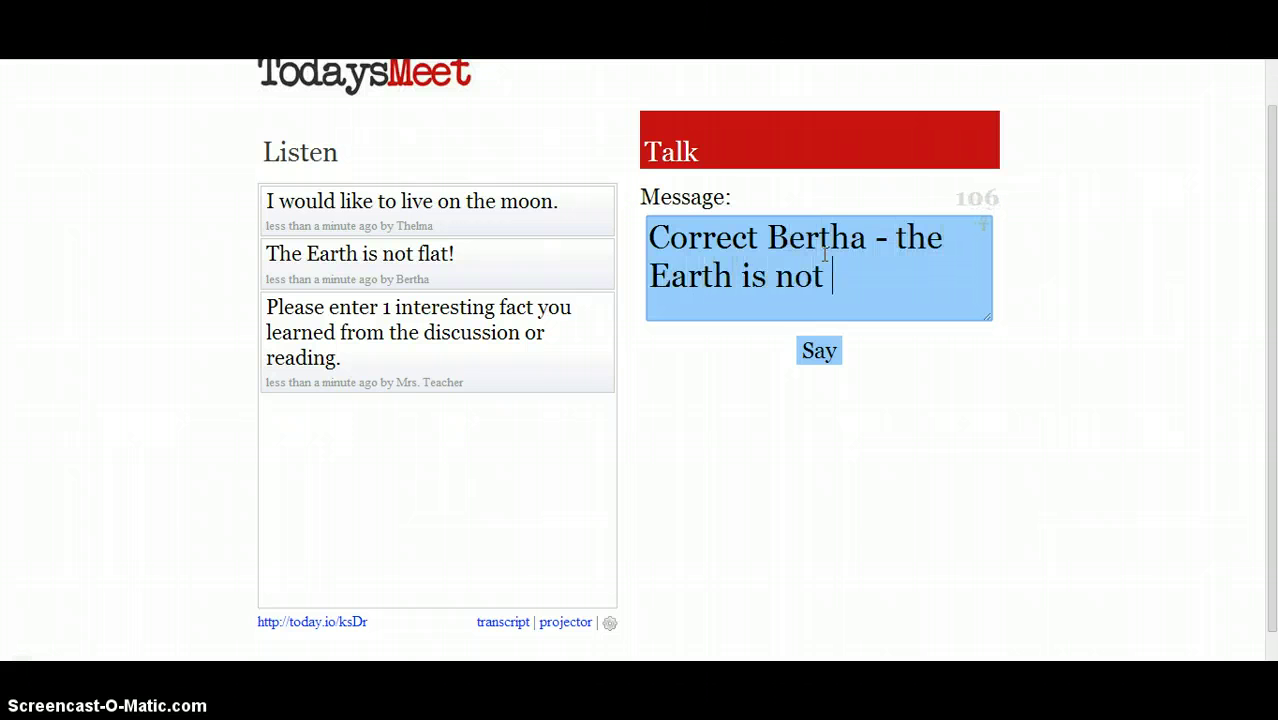
type("flat.  What")
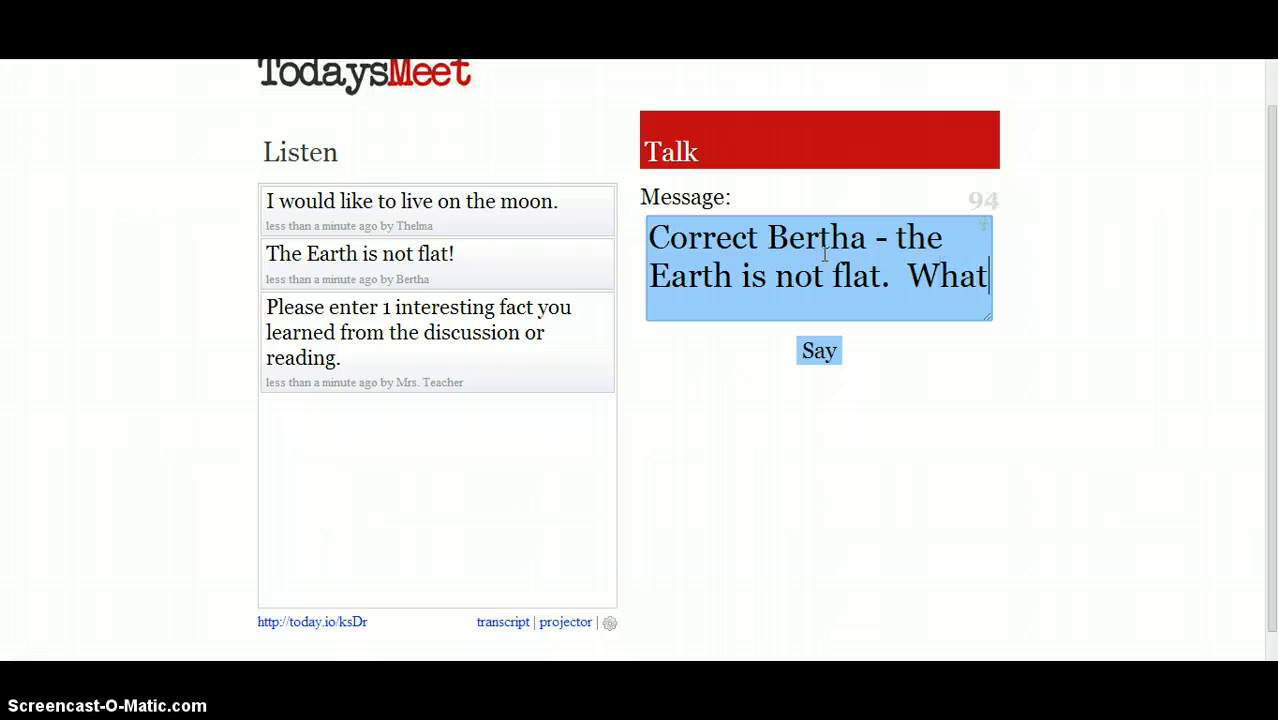
type(" share")
key("BackSpace")
key("BackSpace")
key("BackSpace")
type("pe is")
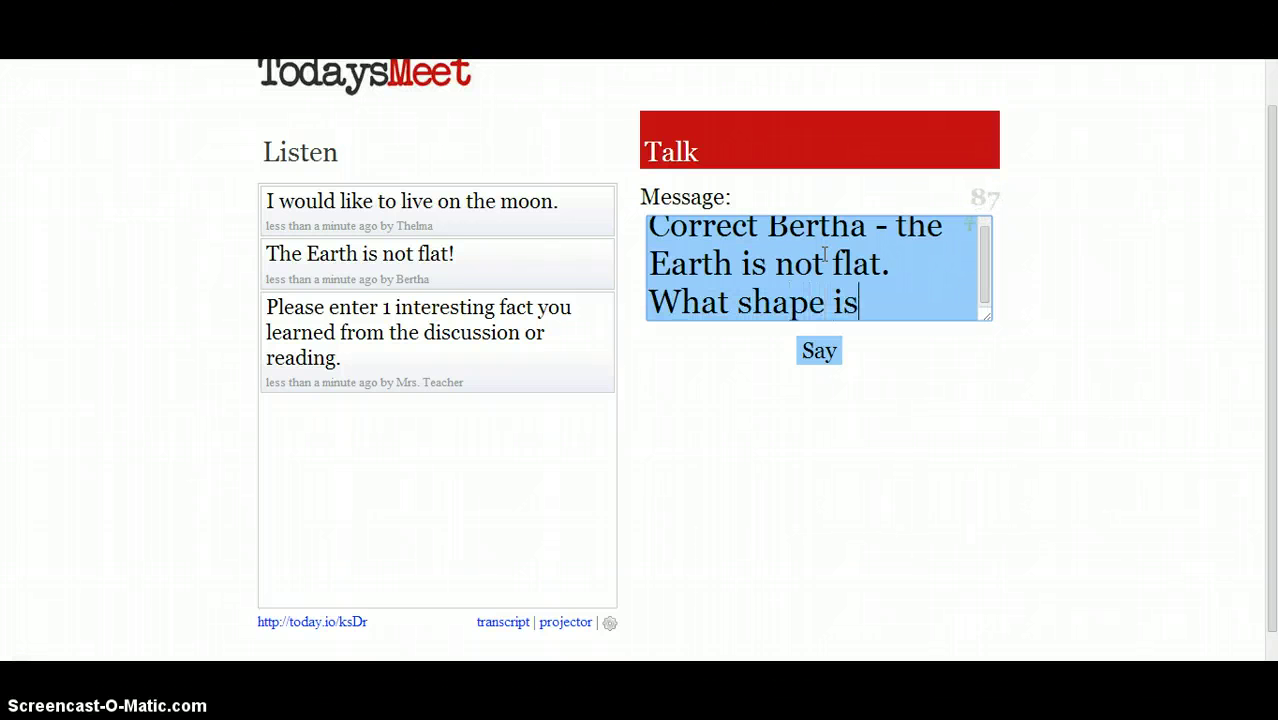
type(" the Earth?")
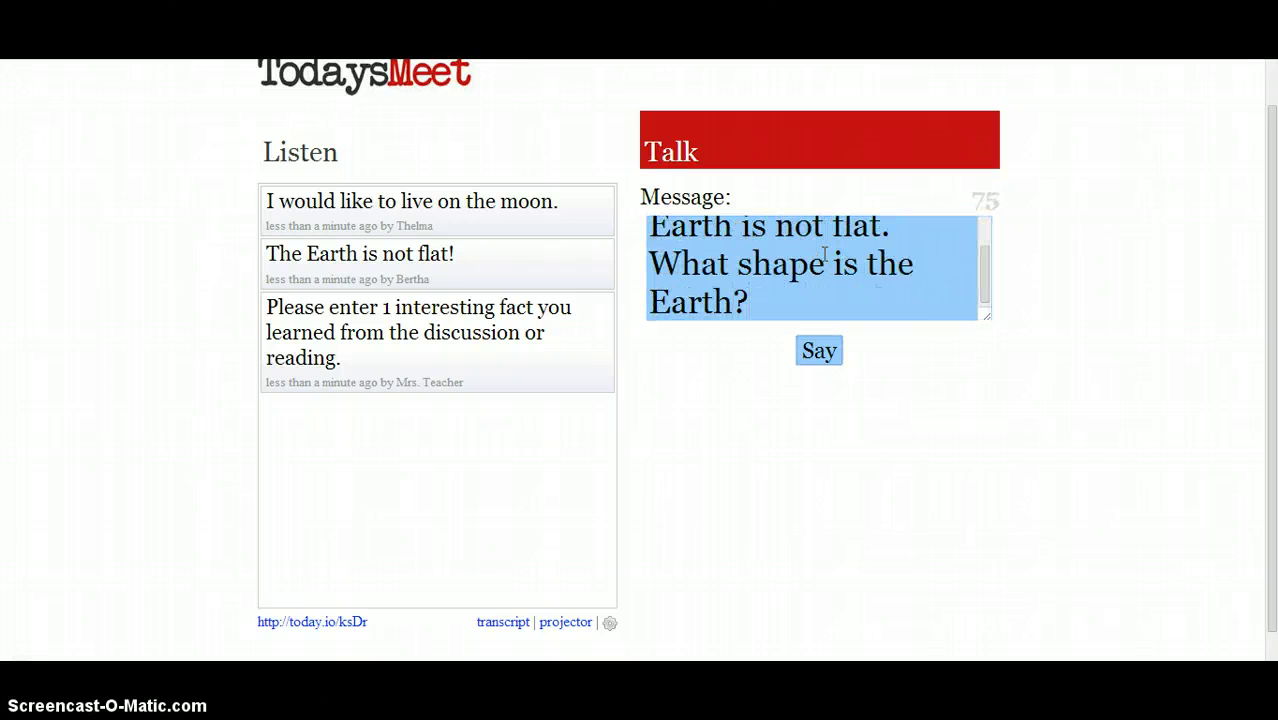
key("Return")
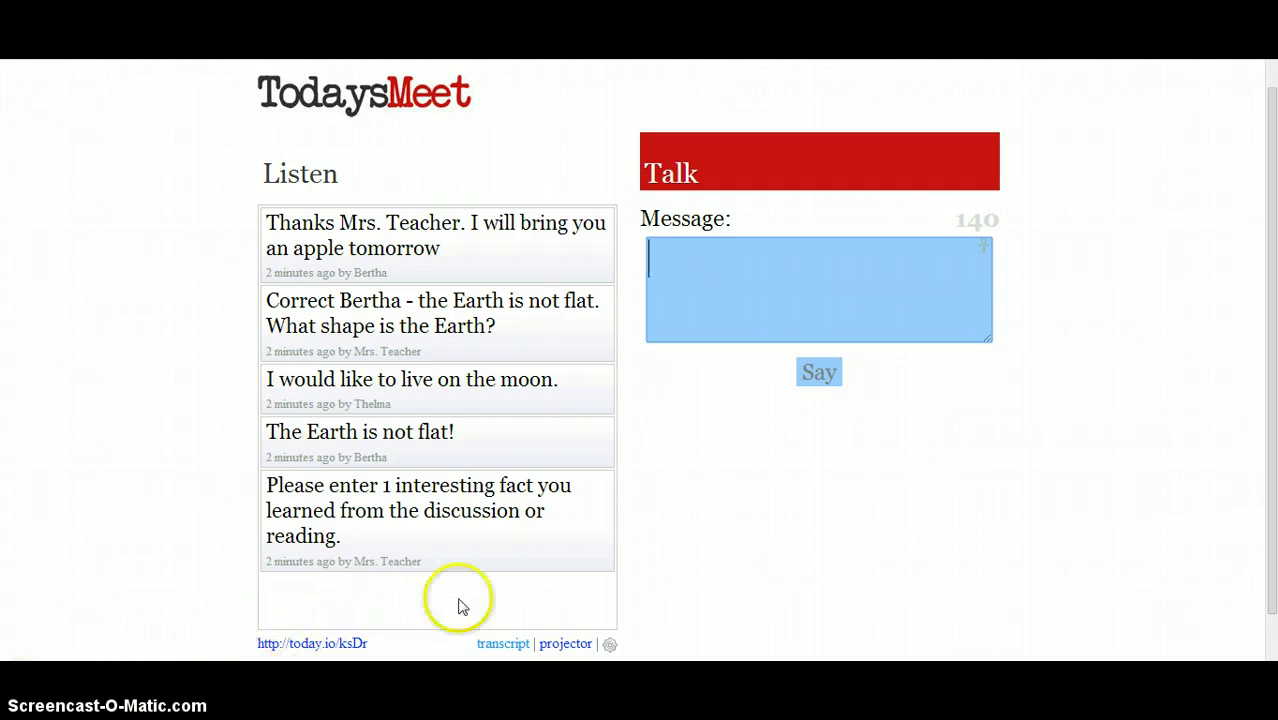
Open the transcript of the room's conversation to view all posted messages.
left_click(523, 645)
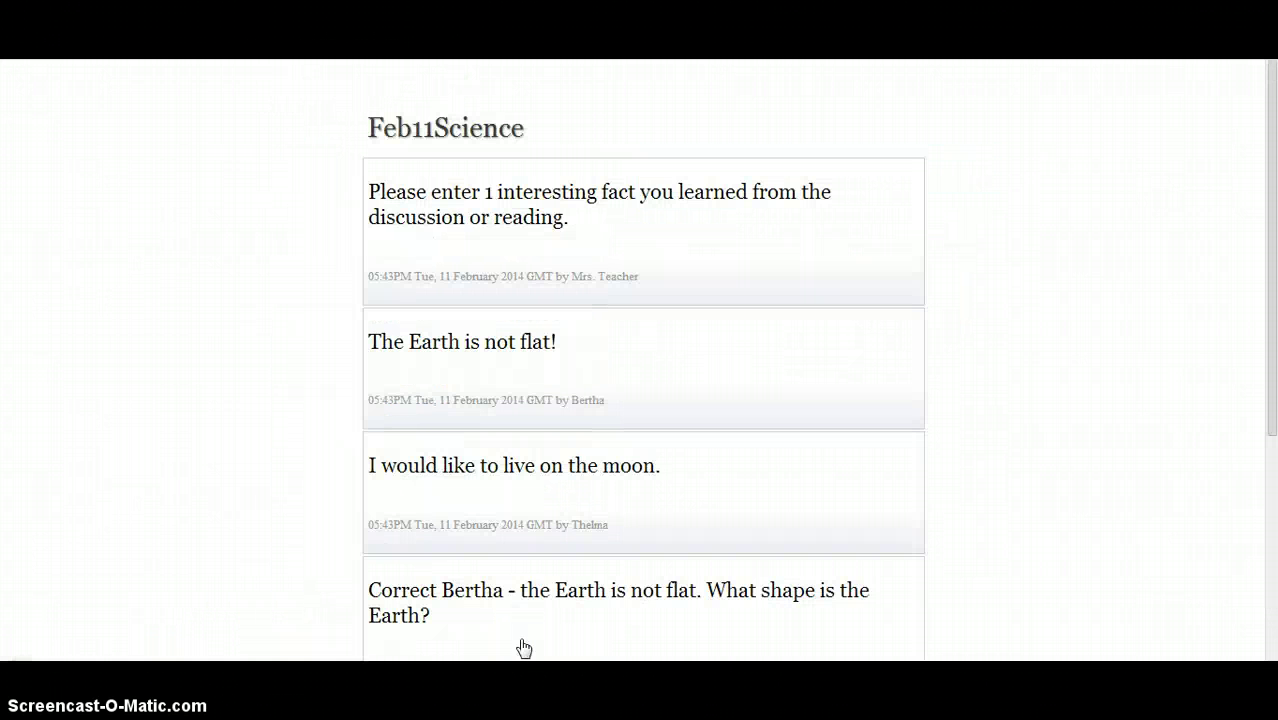
left_click(124, 408)
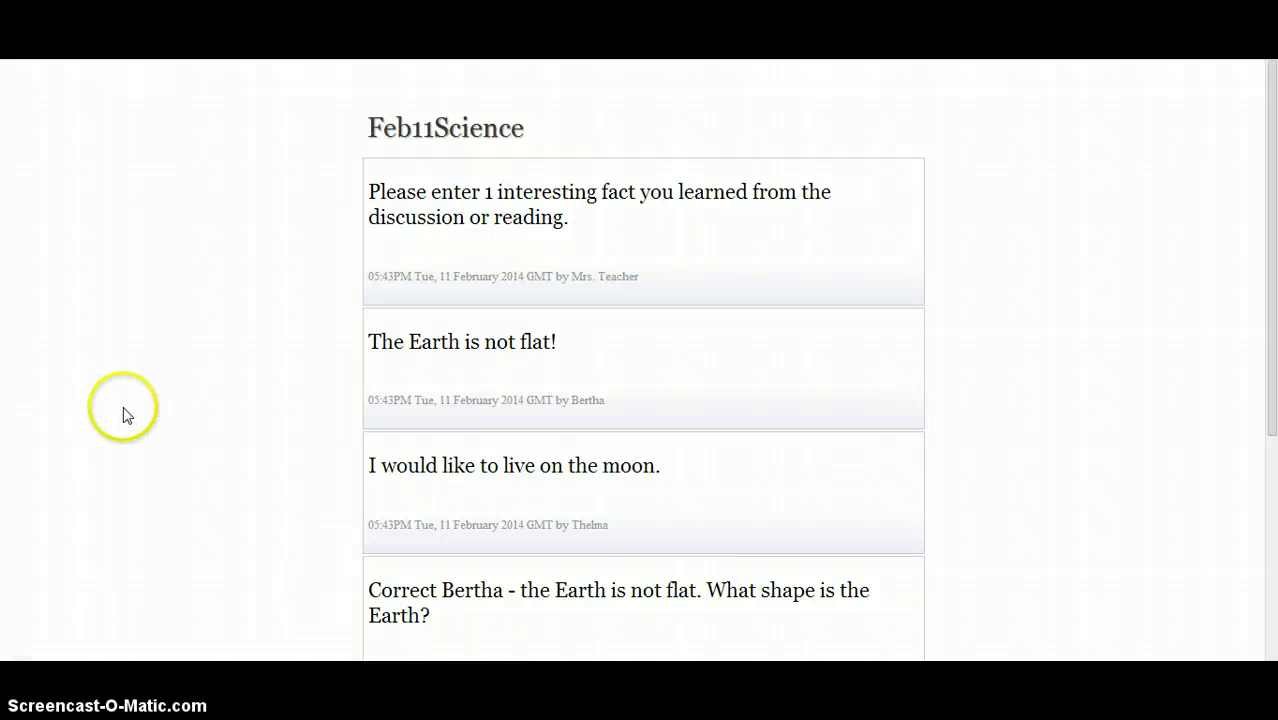